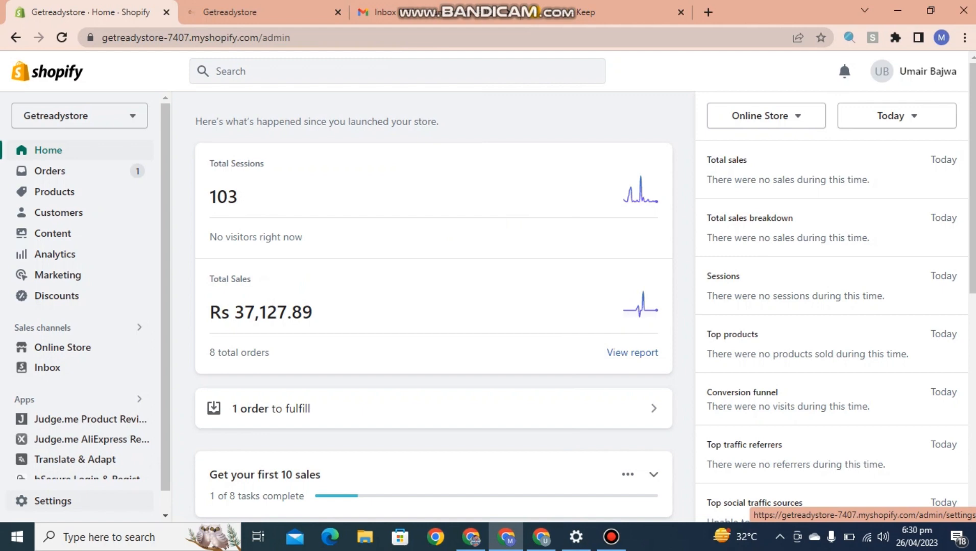
# - Go to Settings > Payments and scroll down to the Manual payment methods section
pyautogui.click(52, 500)
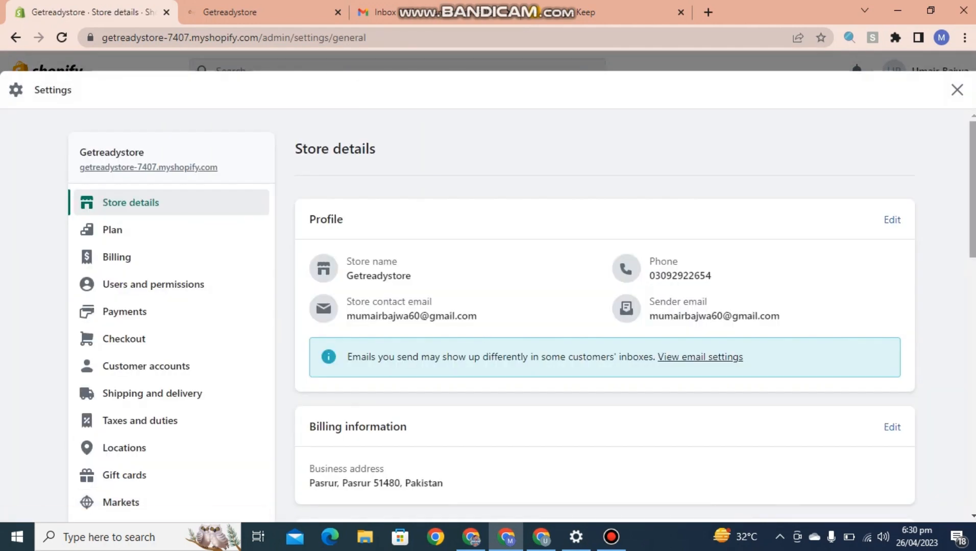
pyautogui.scroll(-2, 490, 316)
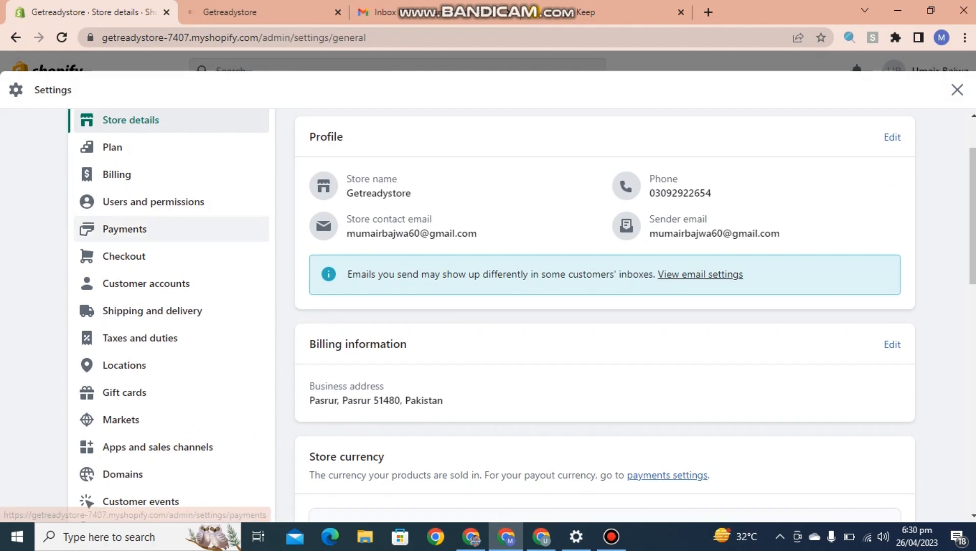
pyautogui.click(124, 228)
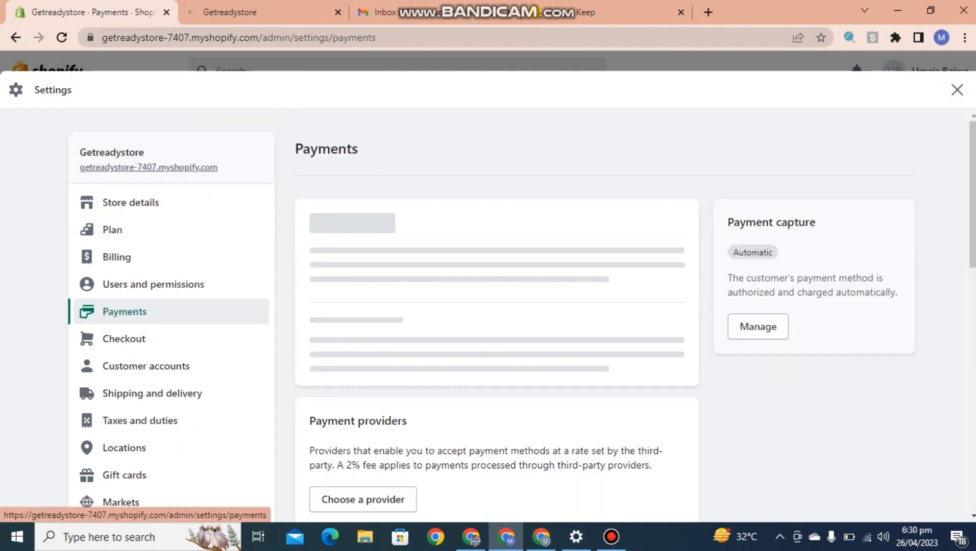
pyautogui.scroll(-8, 490, 316)
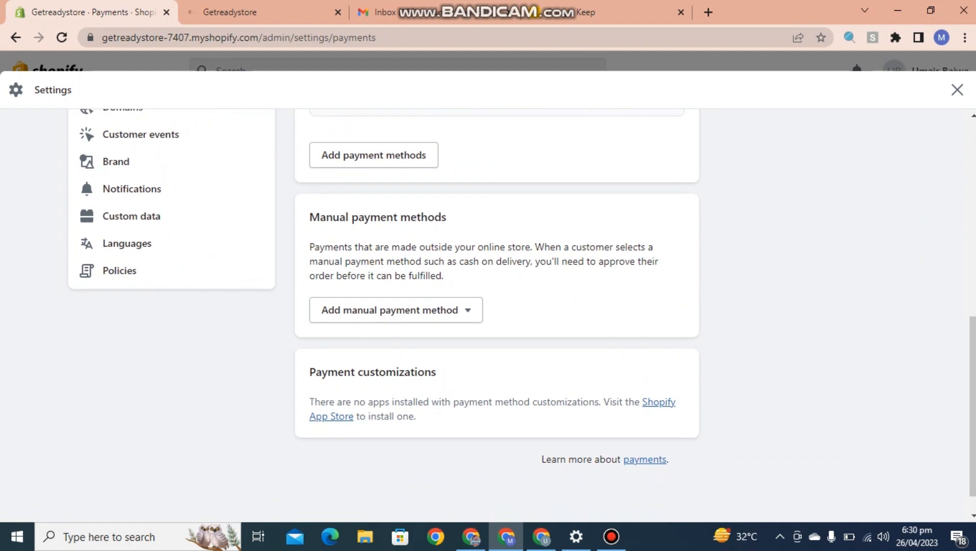
pyautogui.moveTo(309, 217); pyautogui.dragTo(446, 217)
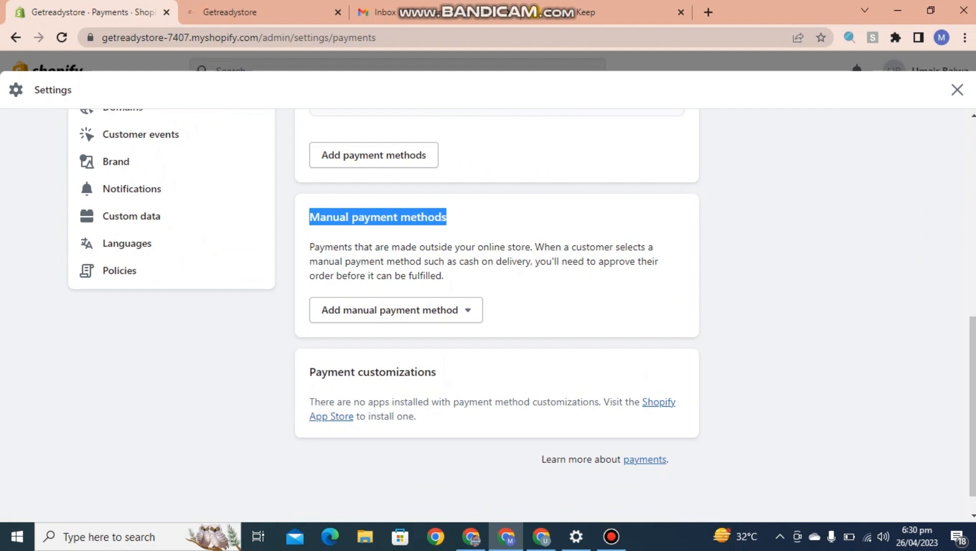
# - Open the Add manual payment method list to see Bank Deposit, Money Order and COD
pyautogui.click(541, 306)
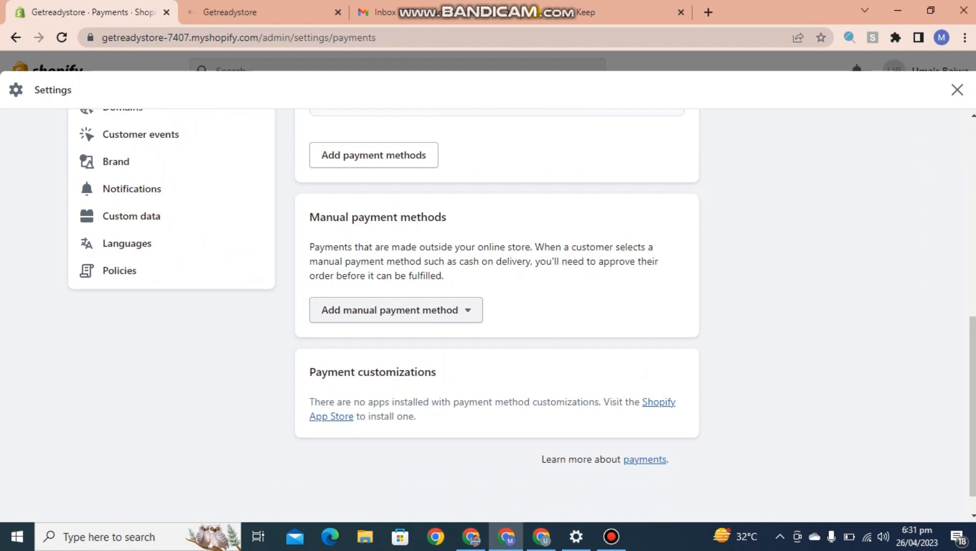
pyautogui.click(396, 309)
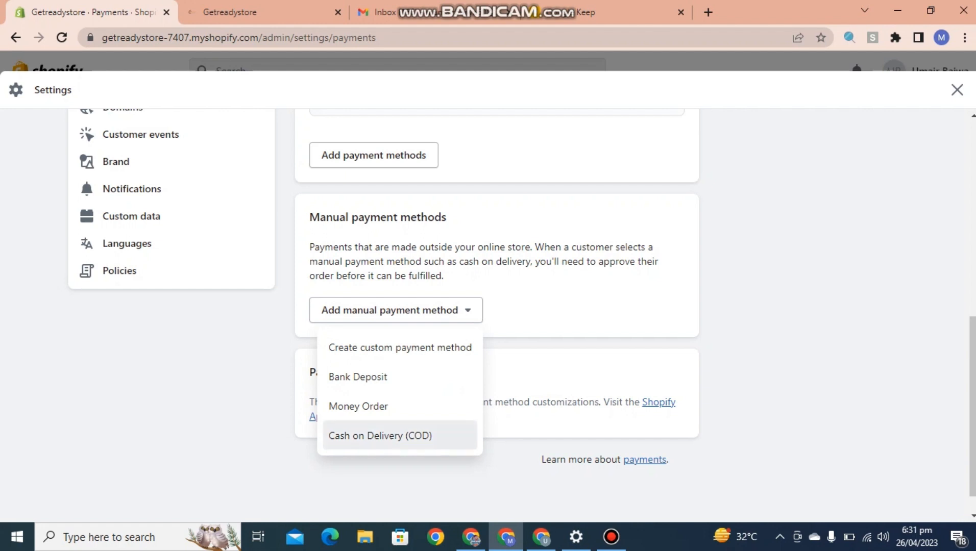
# - Choose Cash on Delivery (COD) and delete its default payment instructions
pyautogui.click(380, 436)
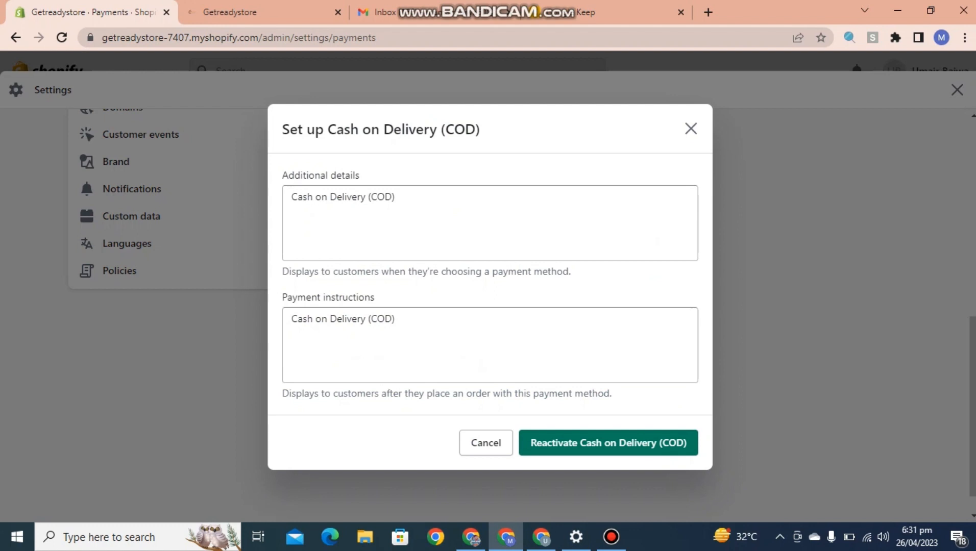
pyautogui.click(395, 197)
pyautogui.moveTo(395, 198); pyautogui.dragTo(290, 197)
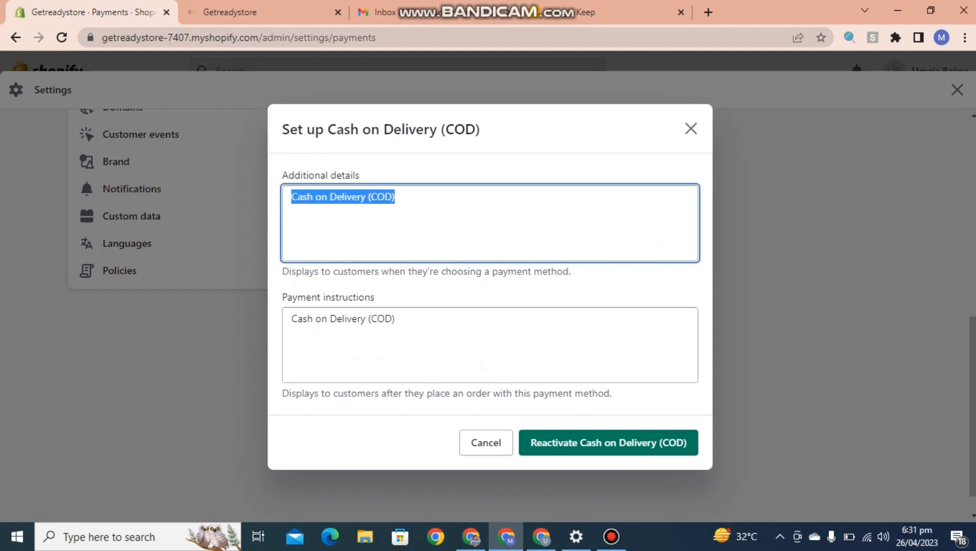
pyautogui.moveTo(395, 320); pyautogui.dragTo(291, 320)
pyautogui.press('BackSpace')
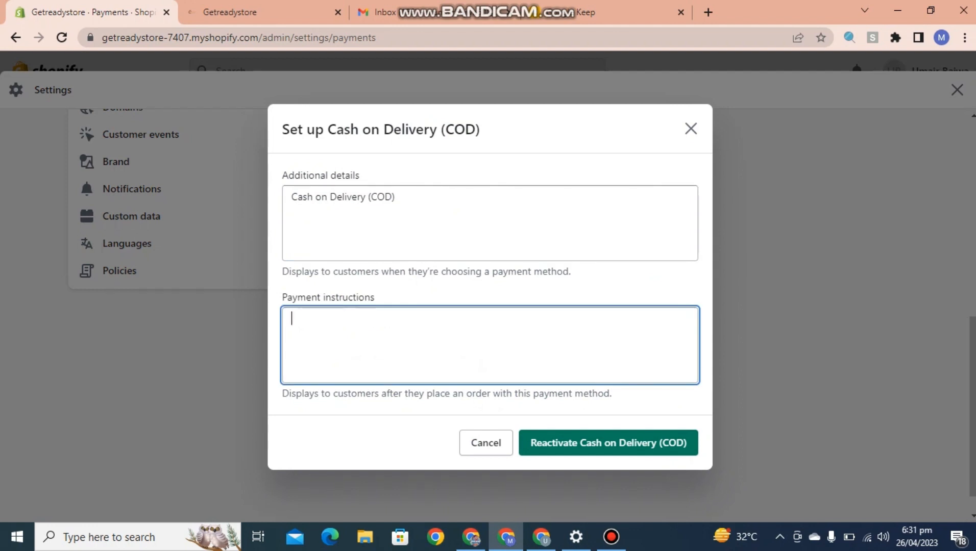
# - Replace the additional details text with 'Cash On Delivery (COD)'
pyautogui.click(396, 198)
pyautogui.moveTo(396, 198); pyautogui.dragTo(290, 197)
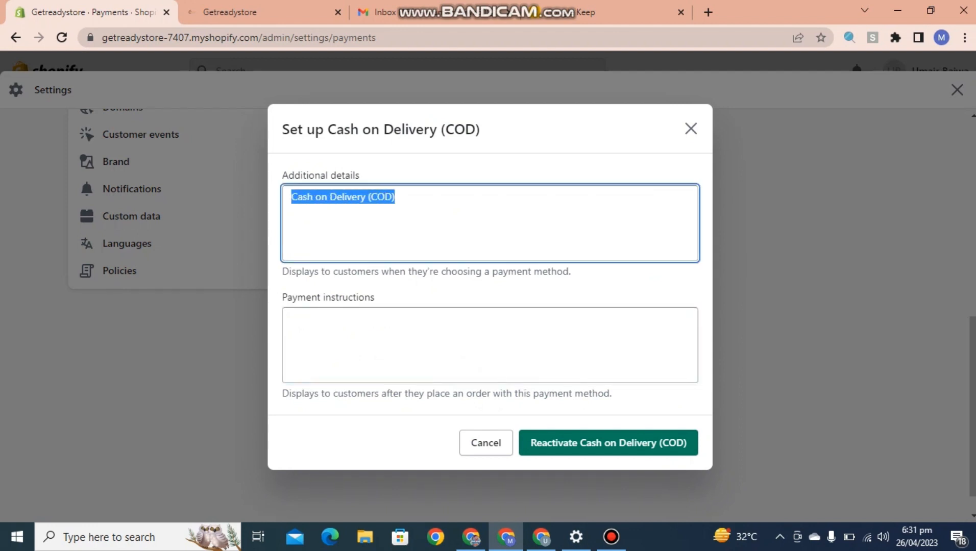
pyautogui.press('BackSpace')
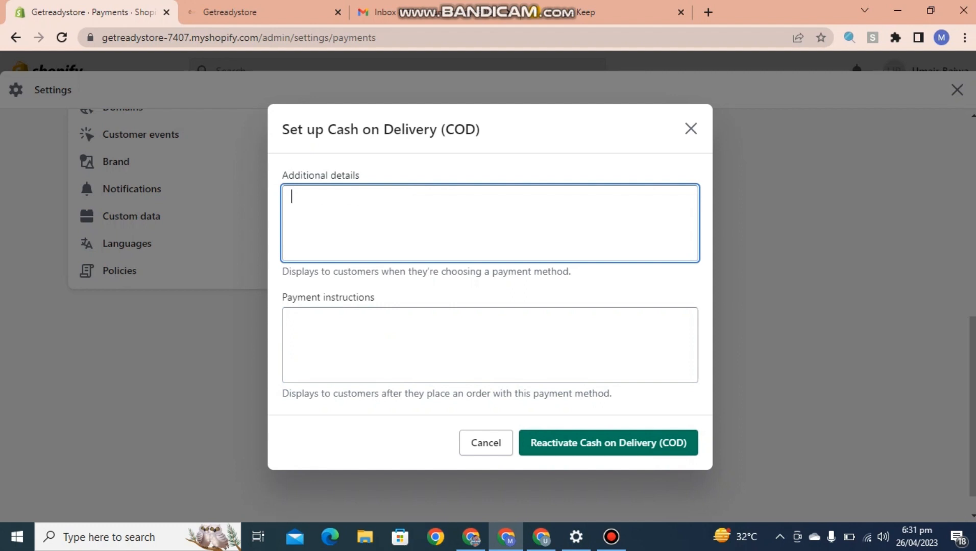
pyautogui.write('Cah On Delivery')
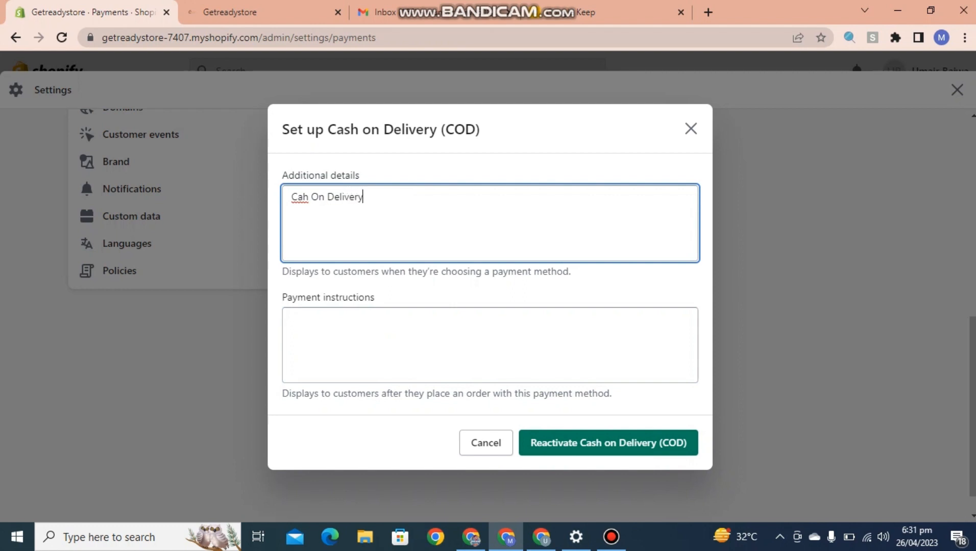
pyautogui.click(301, 197)
pyautogui.write('s')
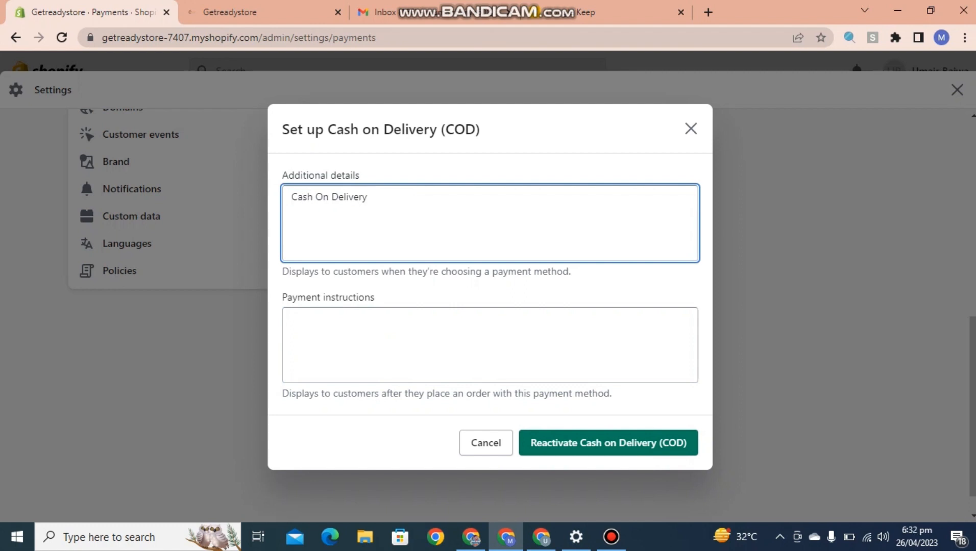
pyautogui.write('(COD)')
pyautogui.click(292, 319)
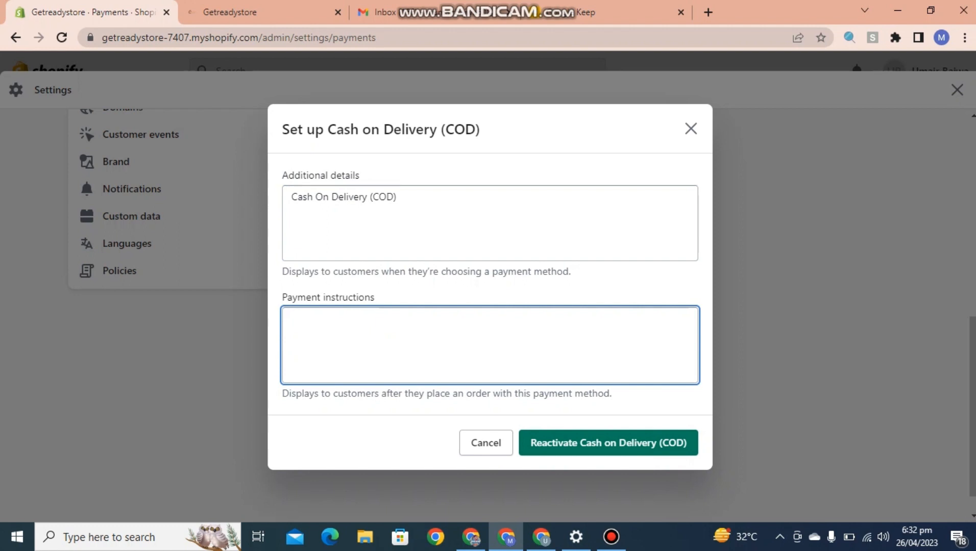
# - Enter '20% Payment First' as the payment instructions and reactivate Cash on Delivery (COD)
pyautogui.write('20% Payment First')
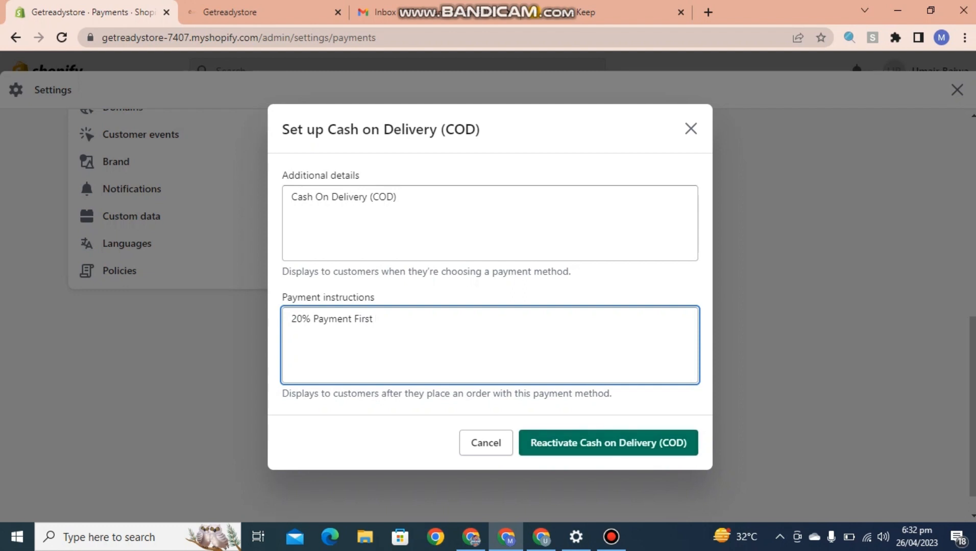
pyautogui.click(608, 442)
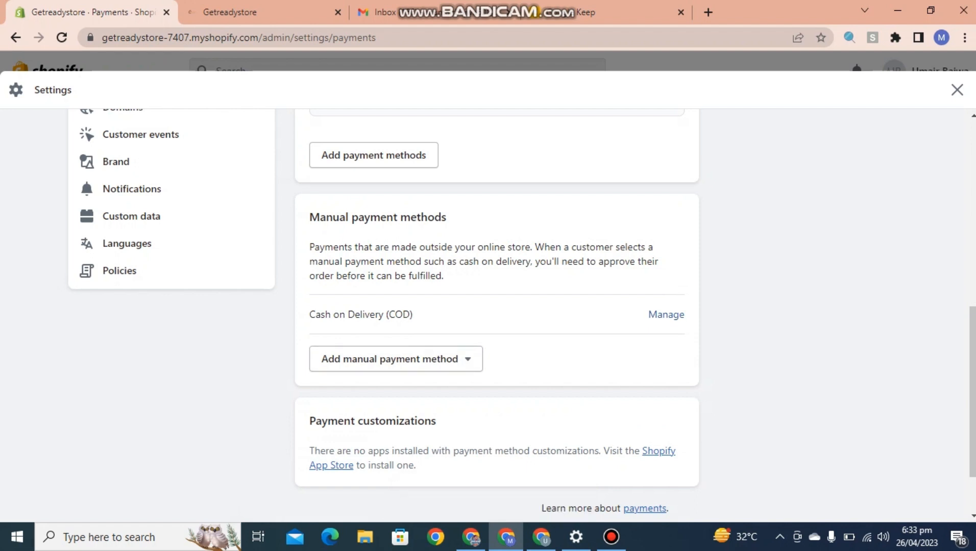
# - Choose Bank Deposit from the manual methods and enter 'Bank Deposit' as its additional details
pyautogui.click(396, 359)
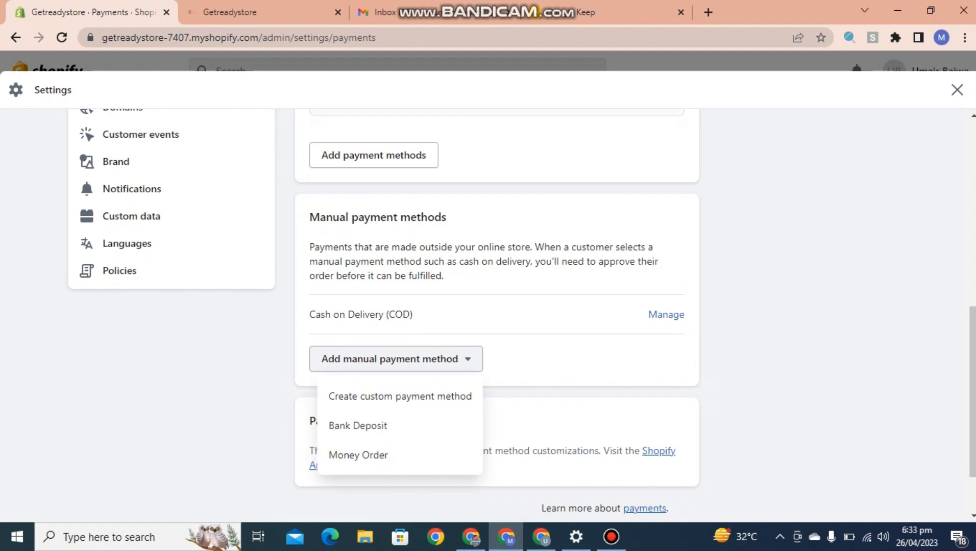
pyautogui.click(358, 426)
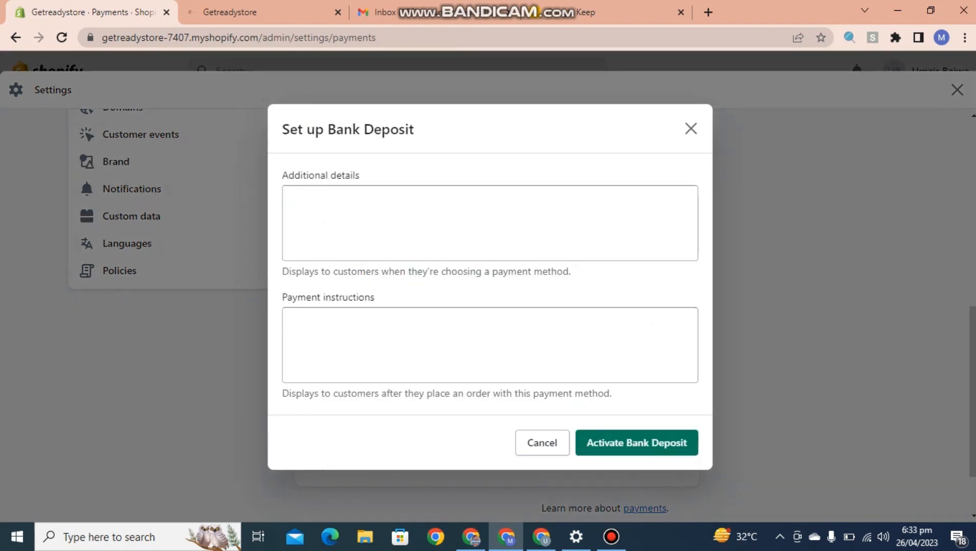
pyautogui.click(291, 197)
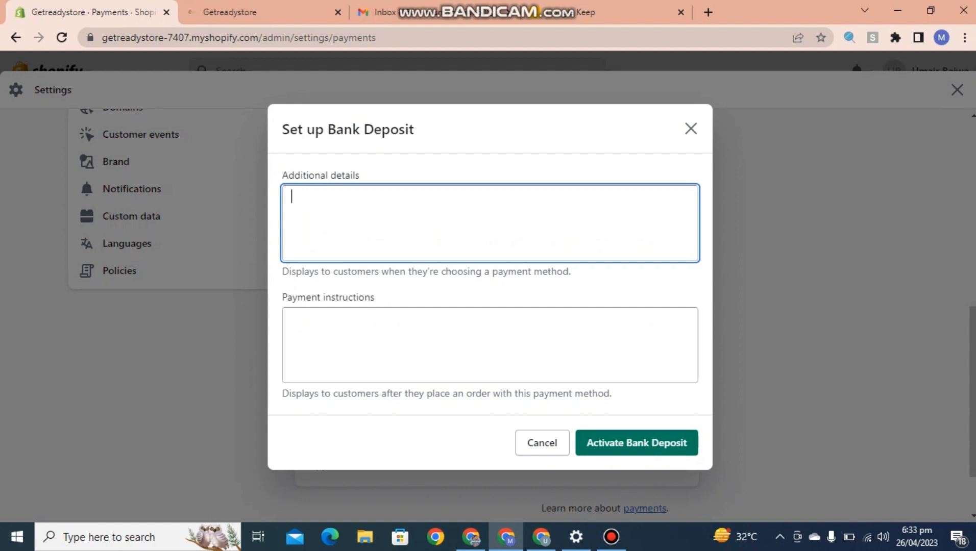
pyautogui.write('Bank Deposit')
pyautogui.click(292, 319)
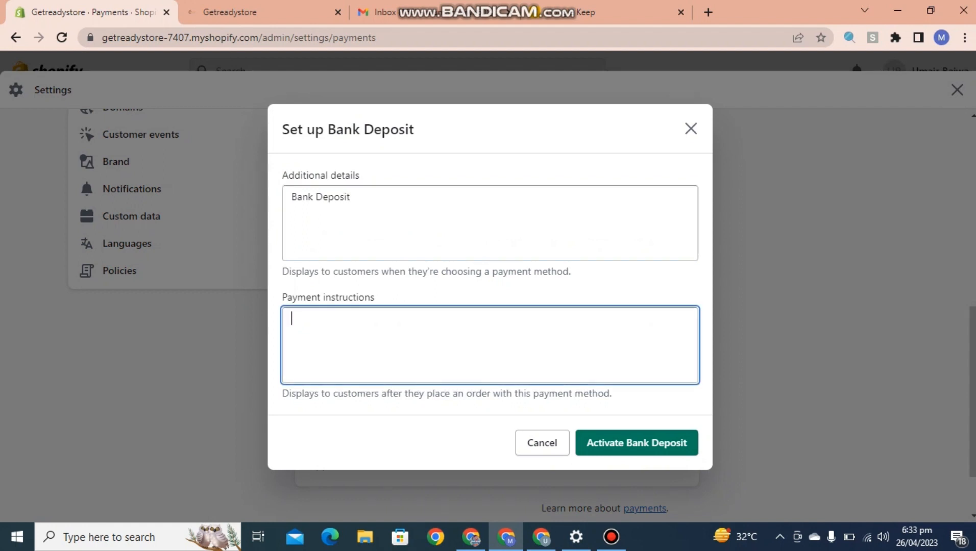
# - Write payment instructions giving the account holder's name and 'Bank Name : Meezan Bank'
pyautogui.write('Nnm')
pyautogui.press('BackSpace')
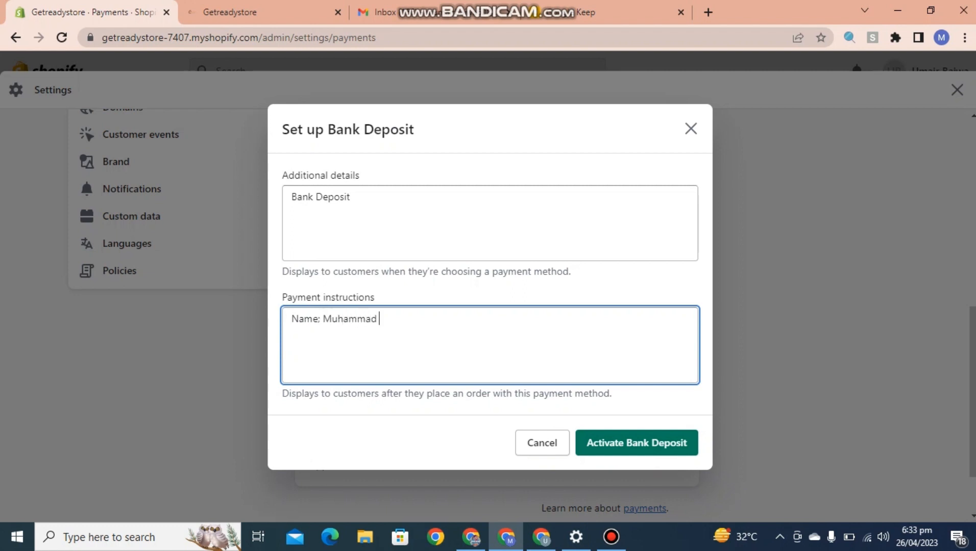
pyautogui.press('Return')
pyautogui.write('Nam')
pyautogui.press('BackSpace')
pyautogui.press('BackSpace')
pyautogui.press('BackSpace')
pyautogui.write('Bank Name')
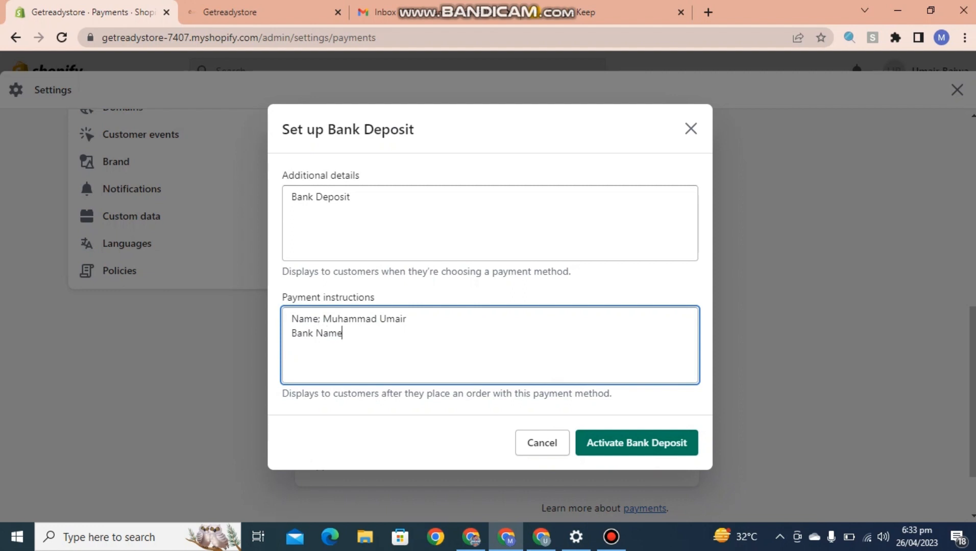
pyautogui.write(' : Meezan')
pyautogui.press('BackSpace')
pyautogui.press('BackSpace')
pyautogui.press('BackSpace')
pyautogui.press('BackSpace')
pyautogui.write('zzan Bank')
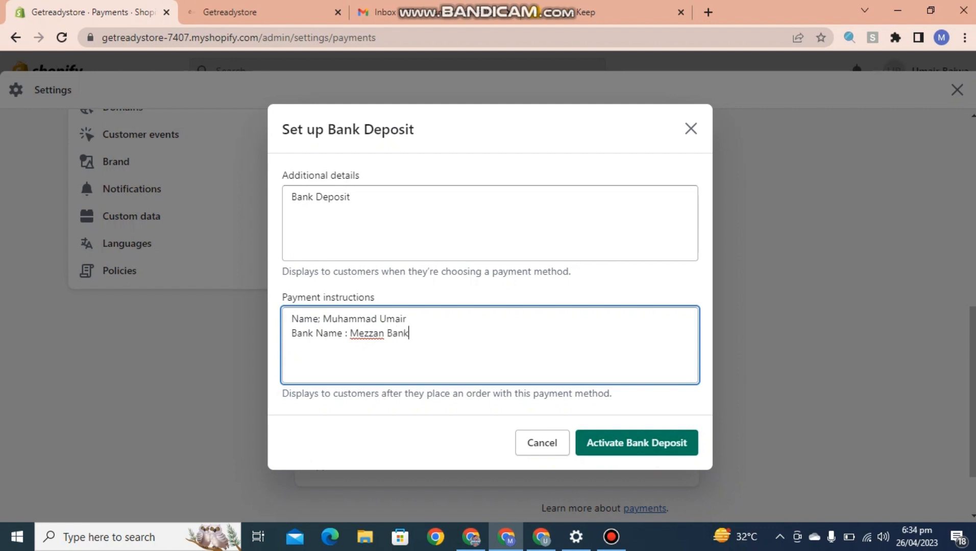
pyautogui.click(365, 333)
pyautogui.press('BackSpace')
pyautogui.write('e')
pyautogui.click(297, 333)
pyautogui.click(409, 333)
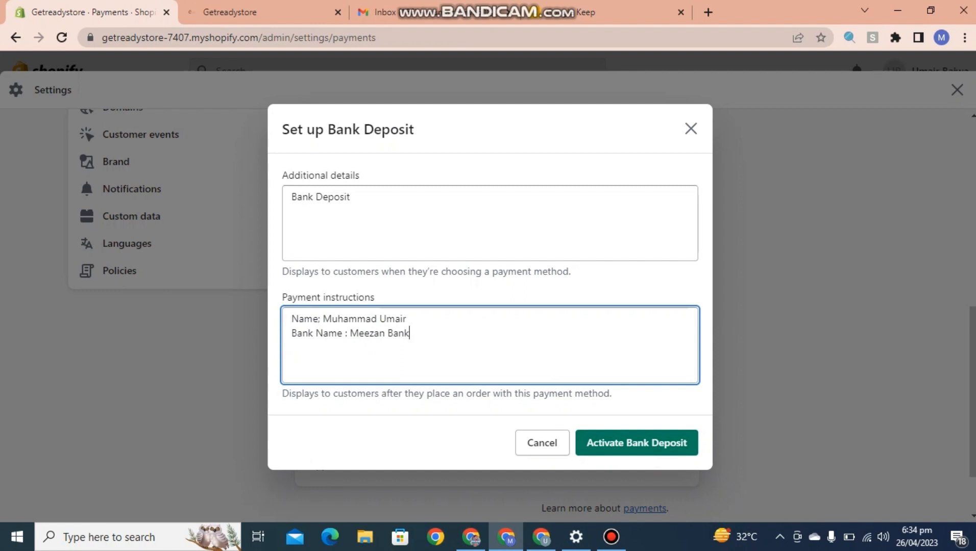
# - Add the line 'After Payment Please send a receipt on whatsapp' and activate Bank Deposit
pyautogui.moveTo(352, 197); pyautogui.dragTo(290, 197)
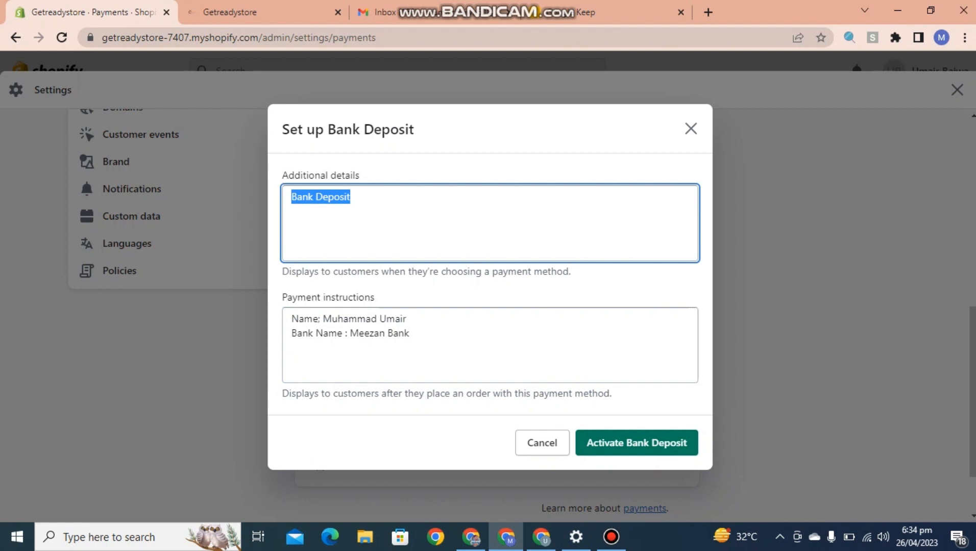
pyautogui.click(476, 284)
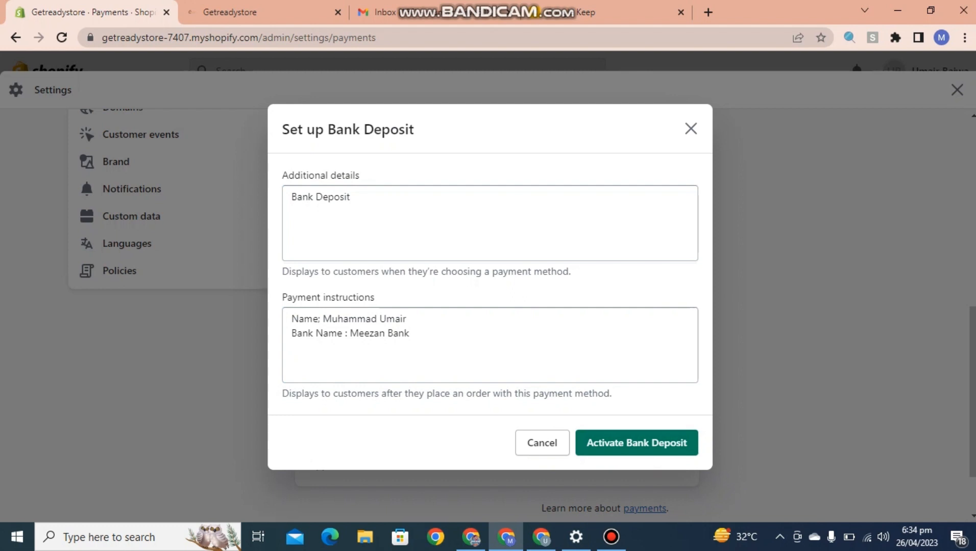
pyautogui.click(291, 333)
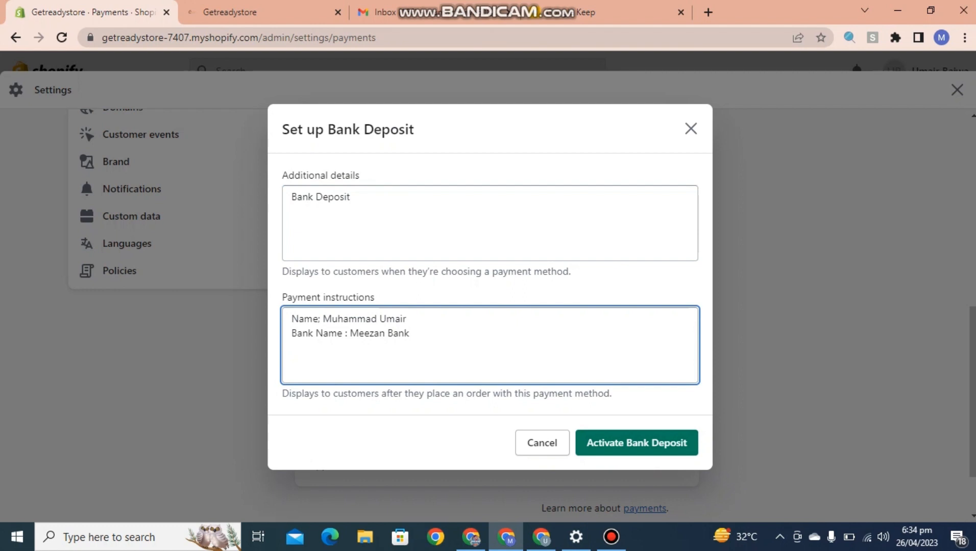
pyautogui.click(410, 333)
pyautogui.press('Return')
pyautogui.write('After Payment Pleasr')
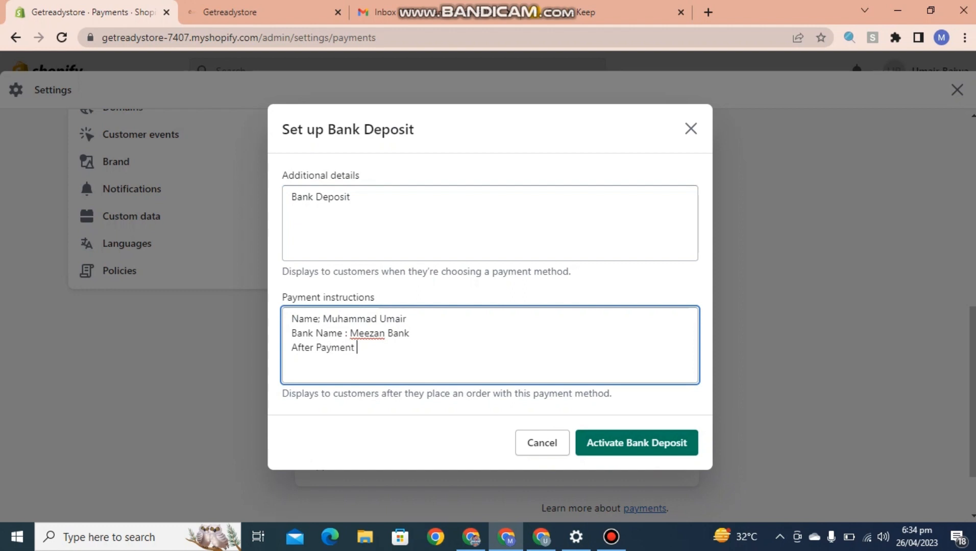
pyautogui.press('BackSpace')
pyautogui.press('BackSpace')
pyautogui.write('se send a receipt on whats')
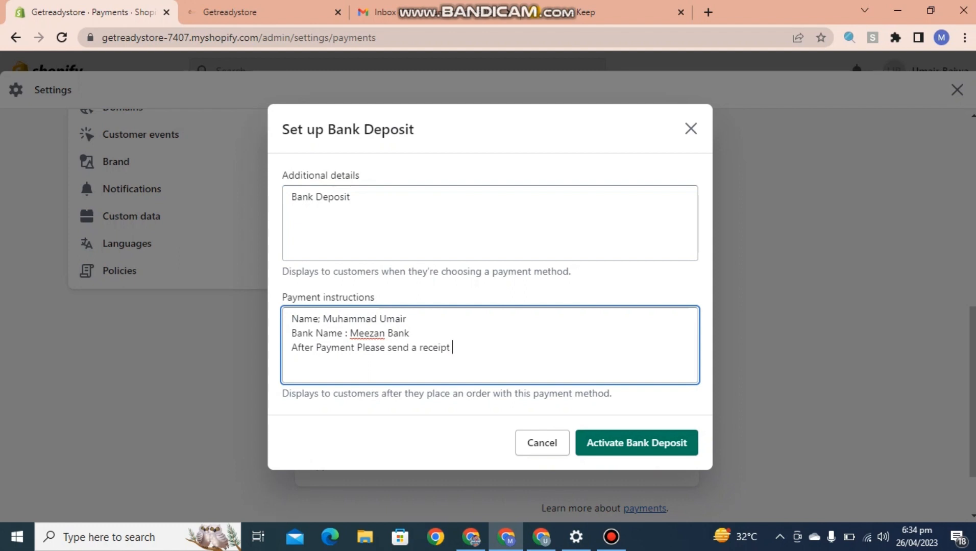
pyautogui.write('app')
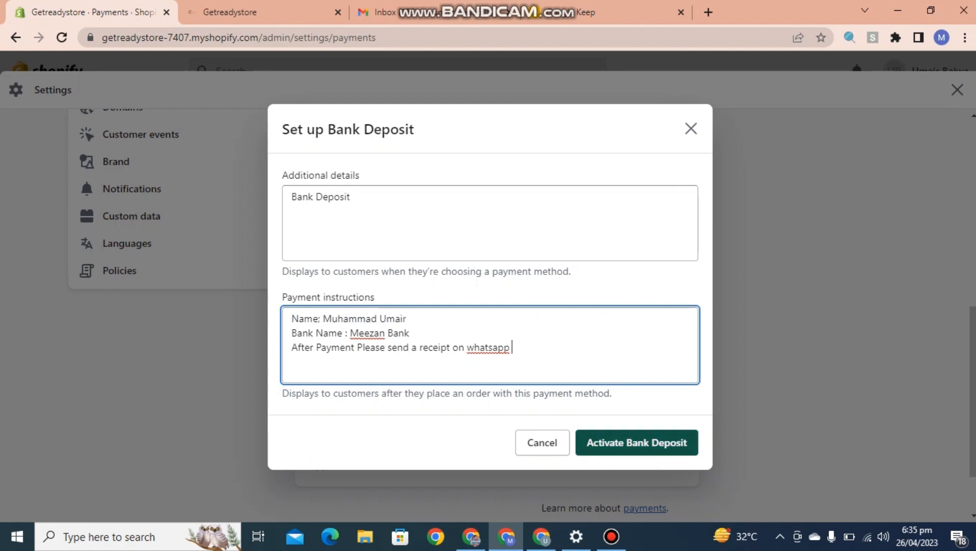
pyautogui.click(636, 443)
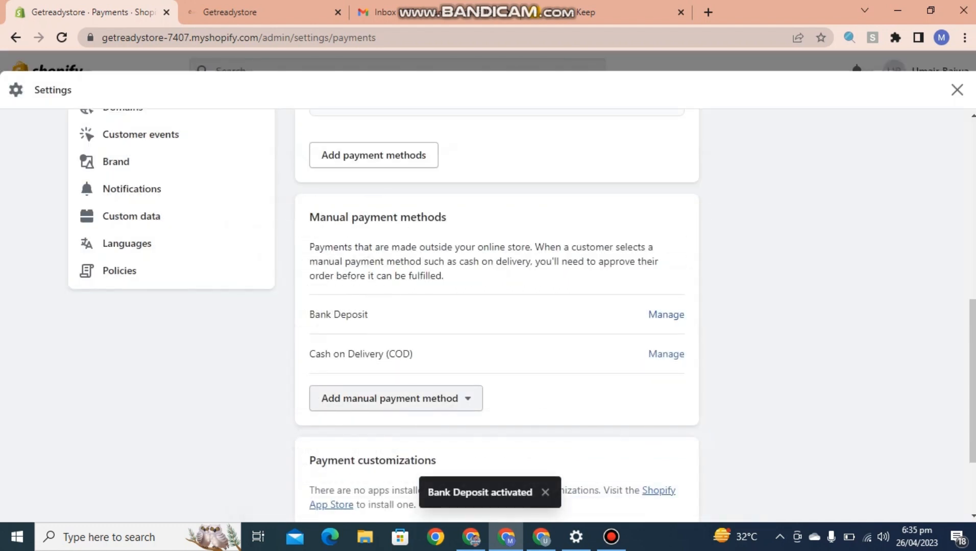
# - Check the saved Bank Deposit settings, then list the remaining manual payment methods to add
pyautogui.click(396, 398)
pyautogui.click(397, 399)
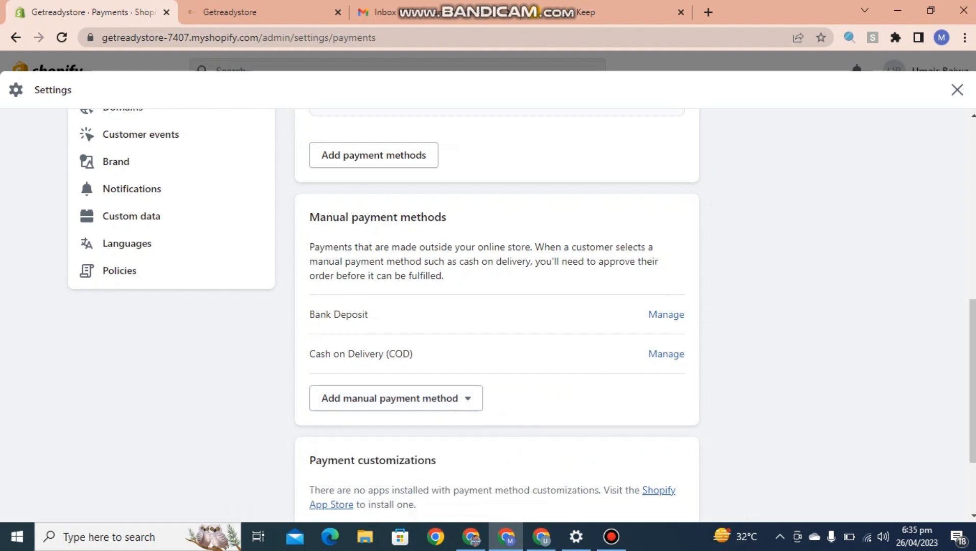
pyautogui.moveTo(972, 382); pyautogui.dragTo(973, 415)
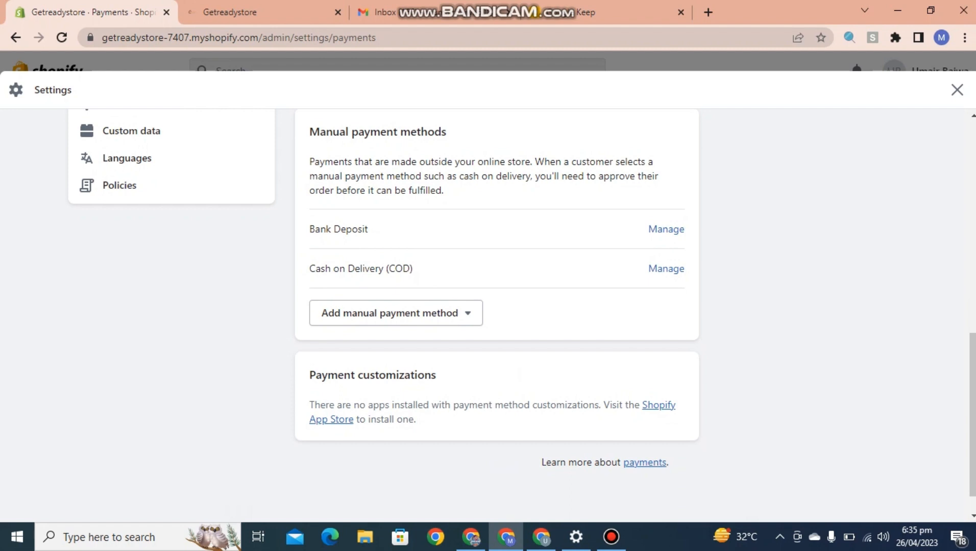
pyautogui.click(665, 229)
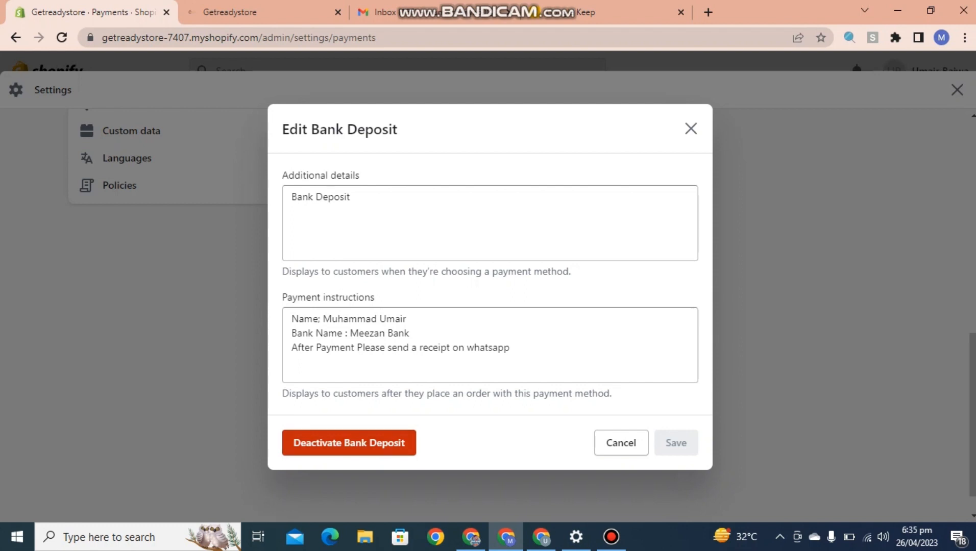
pyautogui.click(691, 129)
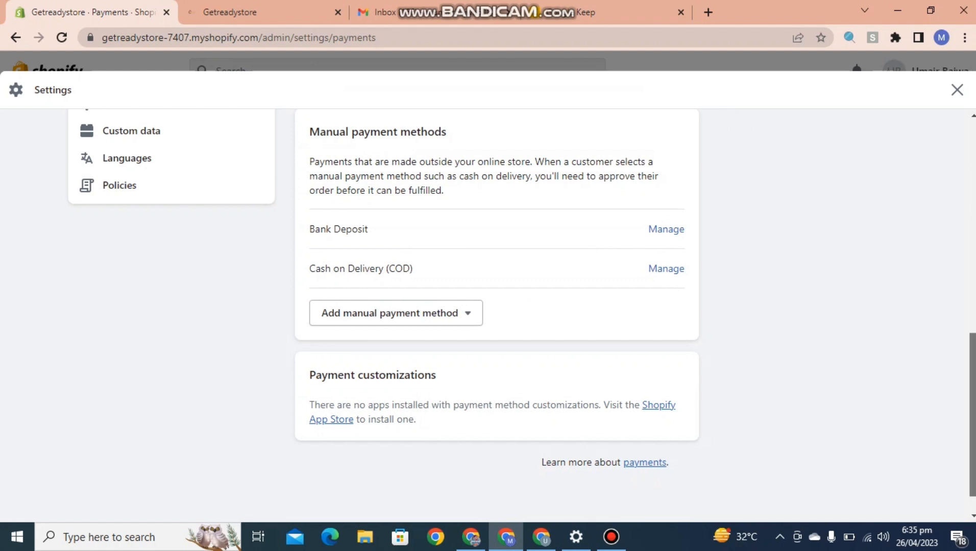
pyautogui.scroll(-1, 522, 309)
pyautogui.click(396, 304)
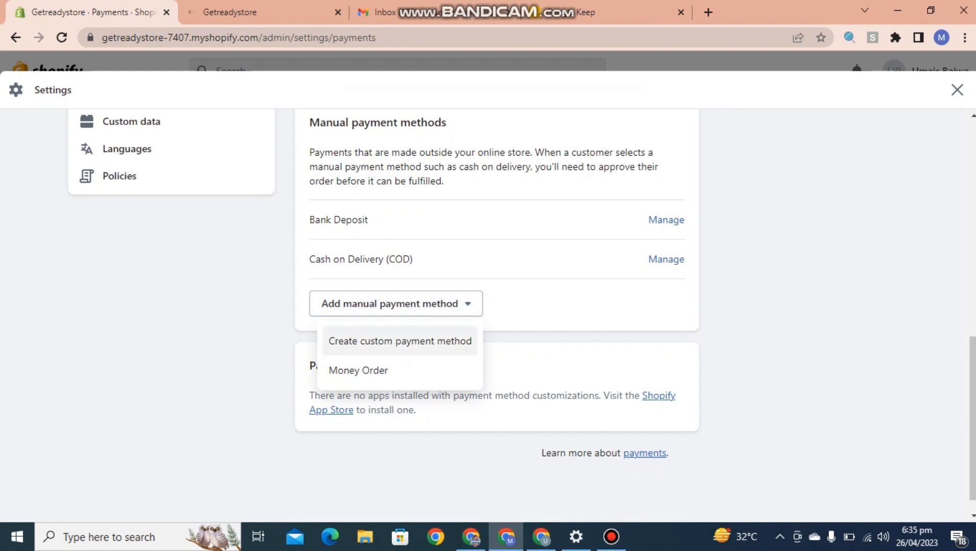
# - Create a custom payment method named Easypaisa with details 'Easypaisa Payment Method'
pyautogui.click(400, 341)
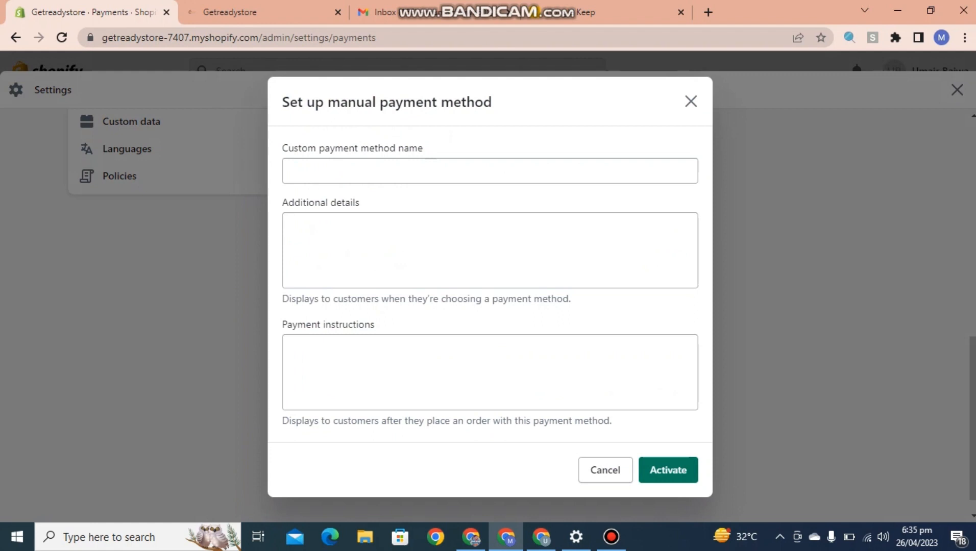
pyautogui.click(431, 171)
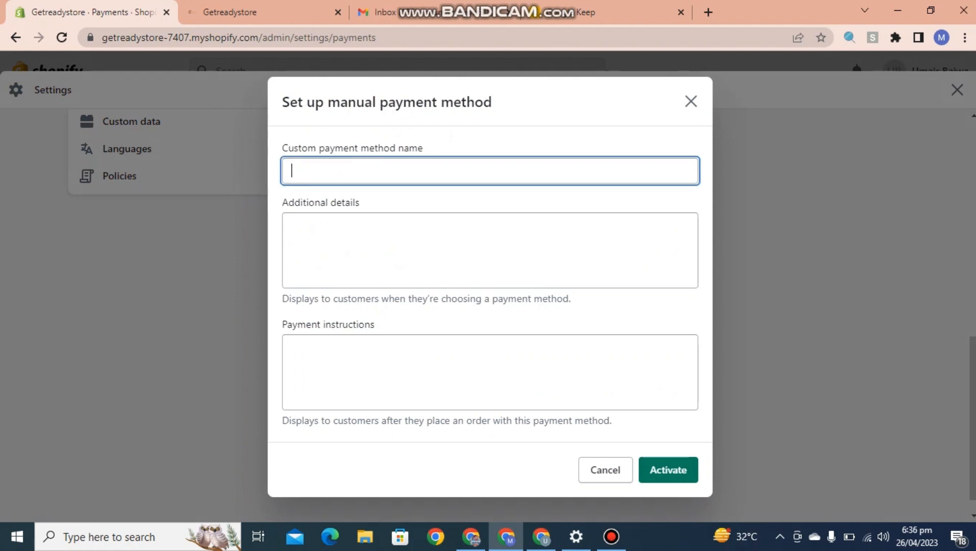
pyautogui.write('Easypaiss')
pyautogui.press('BackSpace')
pyautogui.press('BackSpace')
pyautogui.write('sa')
pyautogui.hotkey('ctrl', 'a')
pyautogui.press('Tab')
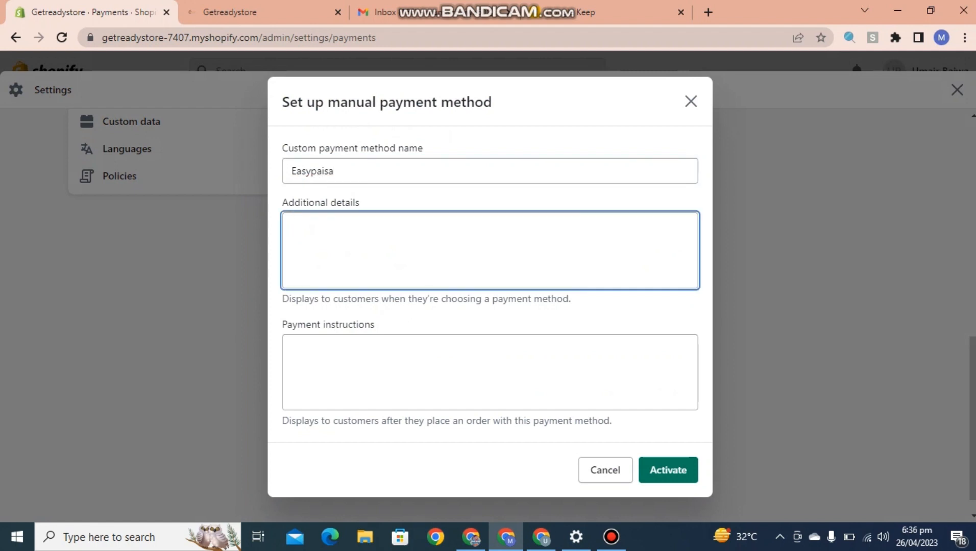
pyautogui.write('Easypa')
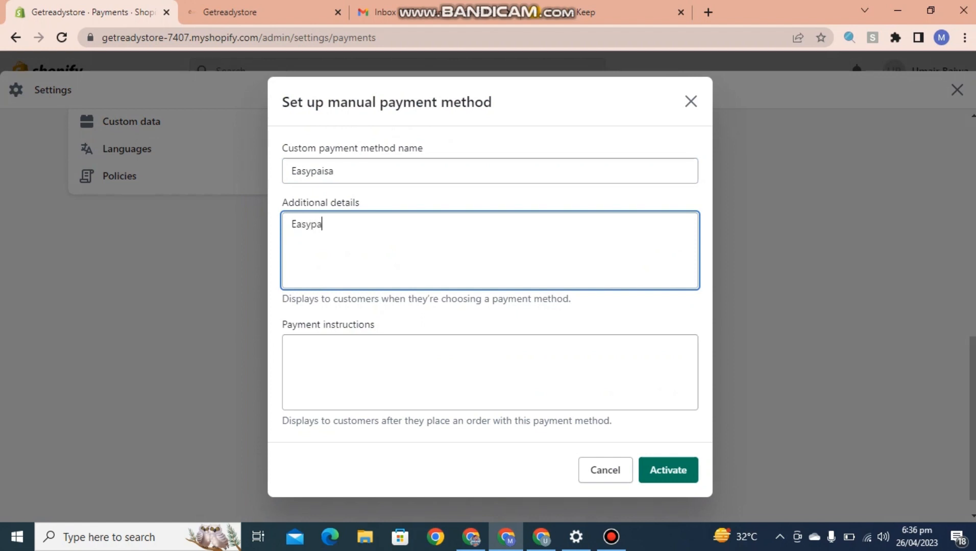
pyautogui.write('isa')
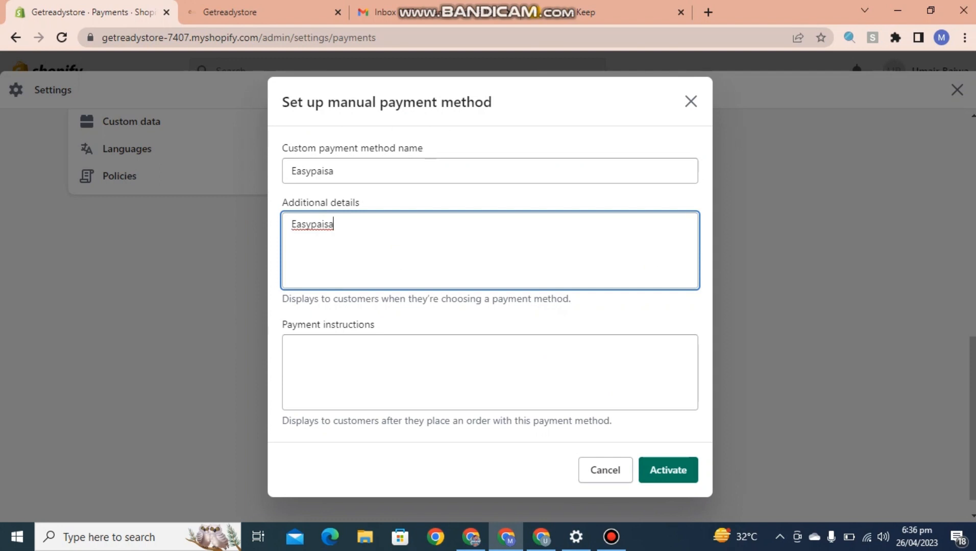
pyautogui.write(' Payment Method')
# - Enter the account holder's name and mobile number as instructions and activate Easypaisa
pyautogui.click(293, 346)
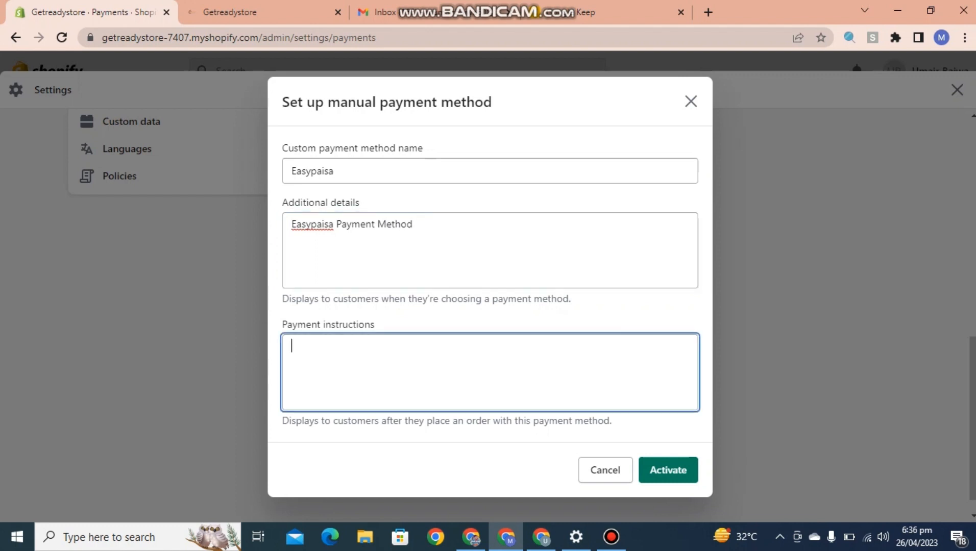
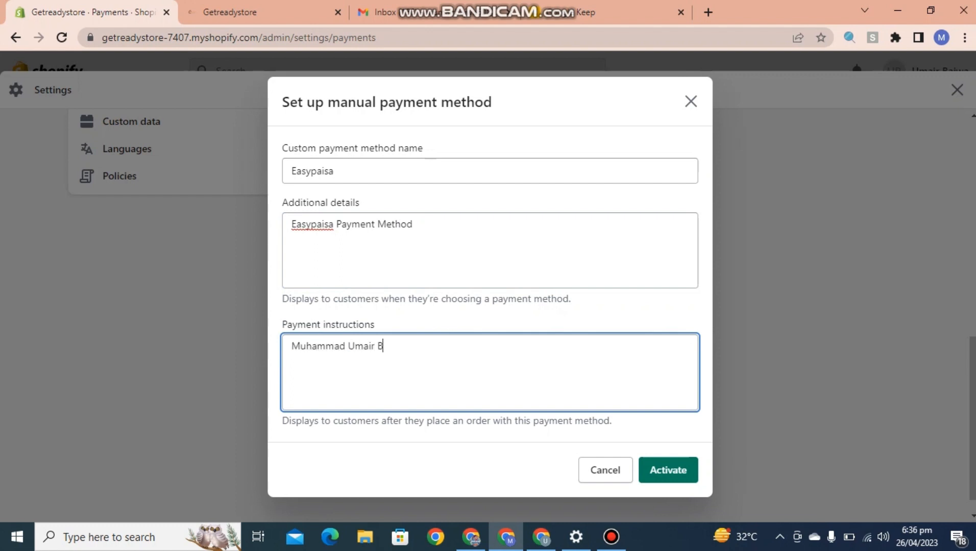
pyautogui.press('Return')
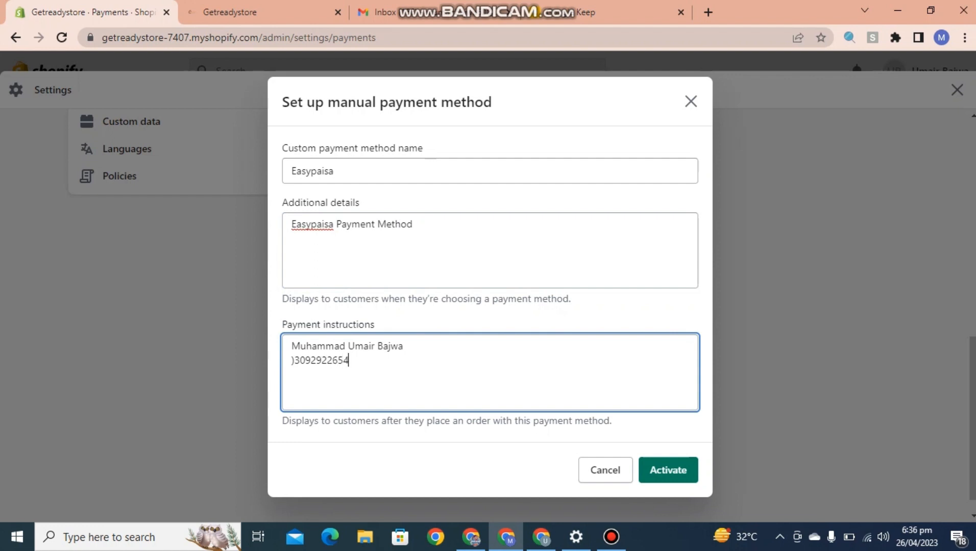
pyautogui.click(294, 361)
pyautogui.press('BackSpace')
pyautogui.write('0')
pyautogui.click(668, 469)
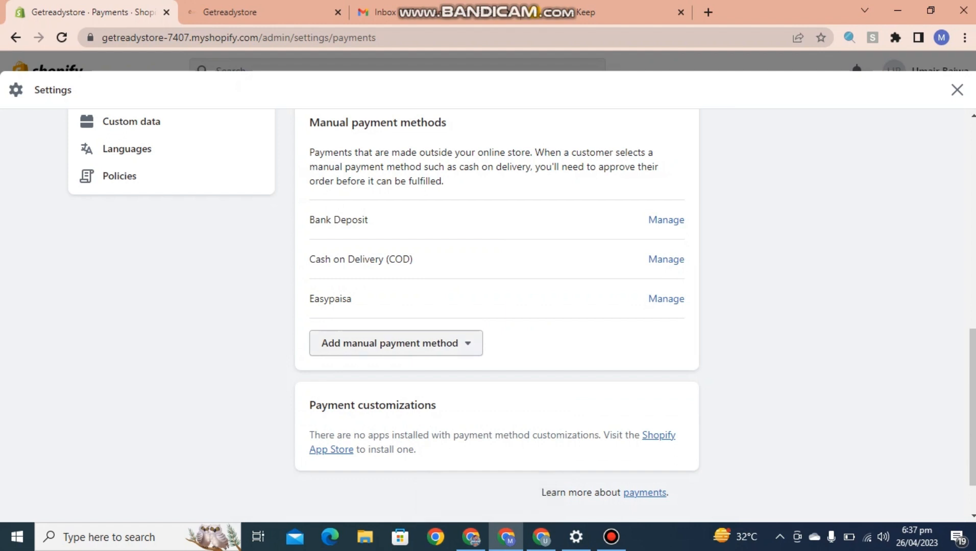
# - Create and activate a custom Jazzcash method with details 'Jazzcash' and the mobile number as instructions
pyautogui.click(396, 343)
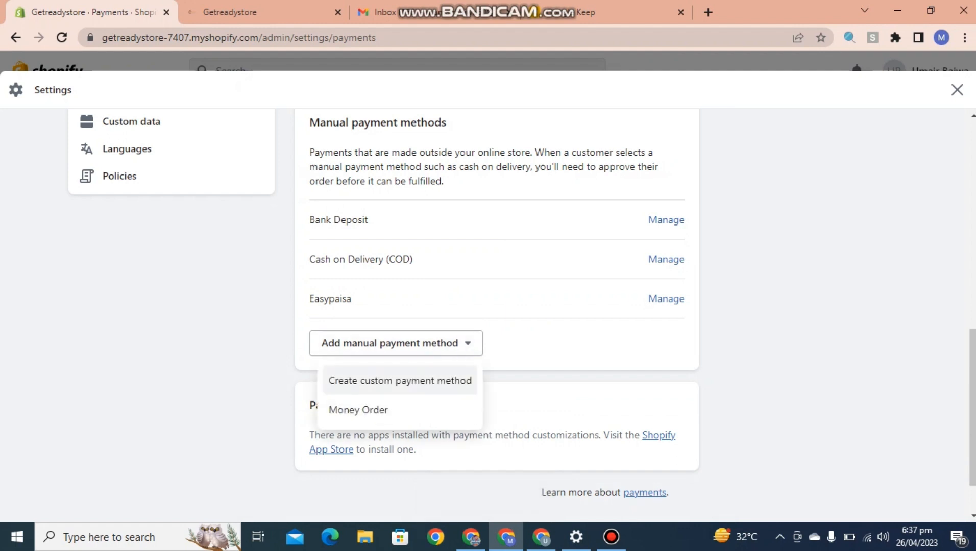
pyautogui.click(399, 380)
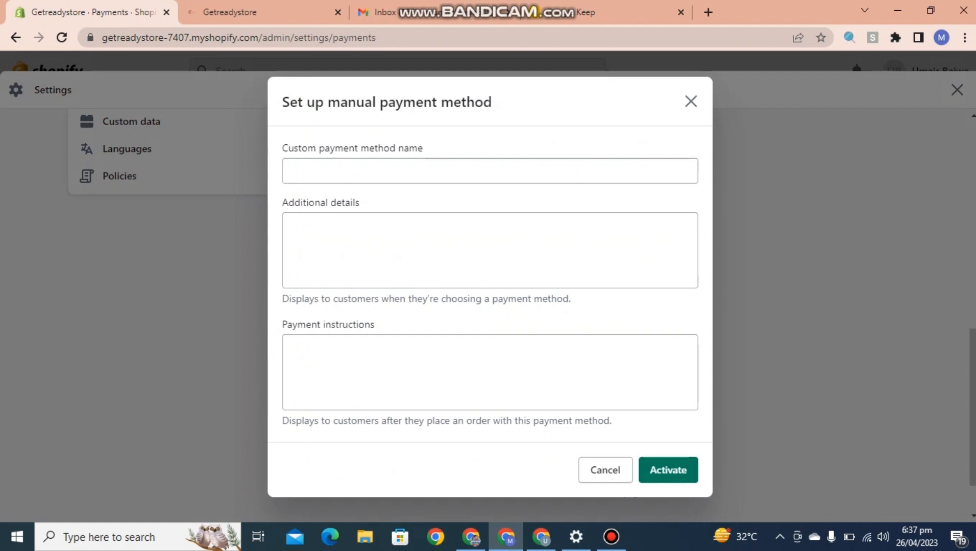
pyautogui.write('Ja')
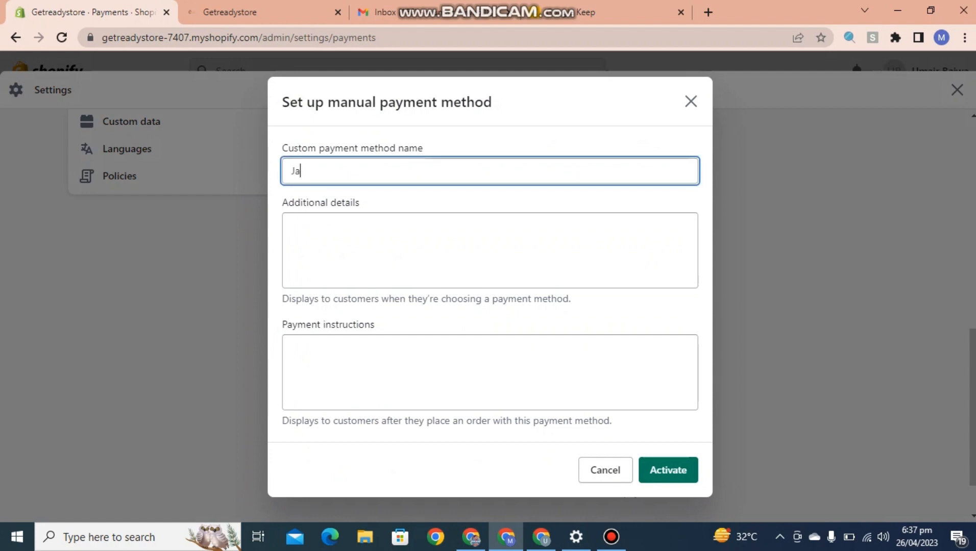
pyautogui.write('zzxash')
pyautogui.press('BackSpace')
pyautogui.press('BackSpace')
pyautogui.press('BackSpace')
pyautogui.press('BackSpace')
pyautogui.write('cash')
pyautogui.press('Tab')
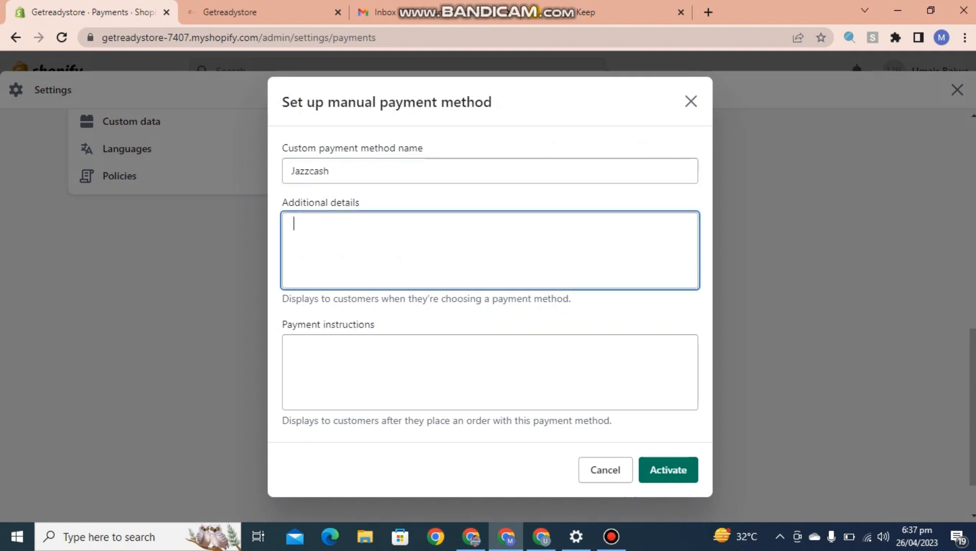
pyautogui.write('Jazzcash')
pyautogui.press('Tab')
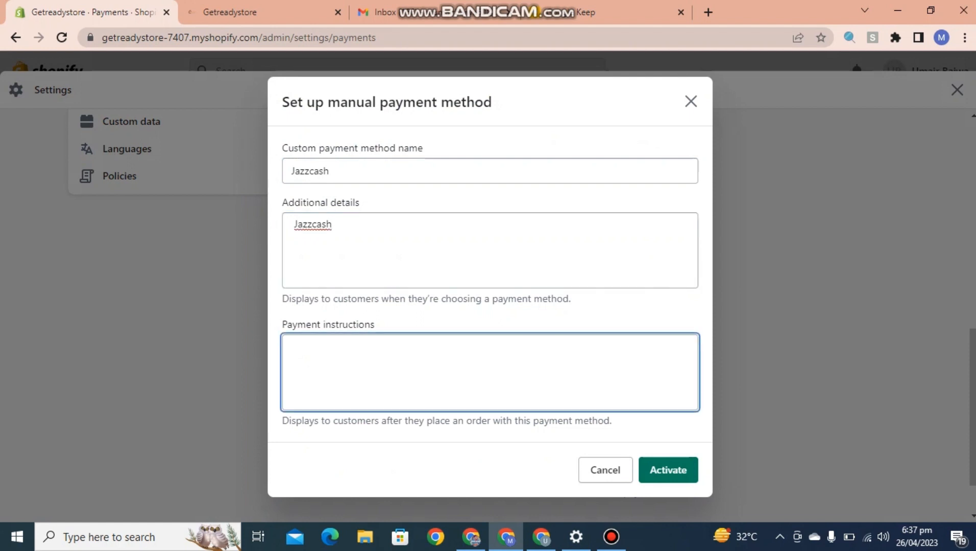
pyautogui.click(668, 470)
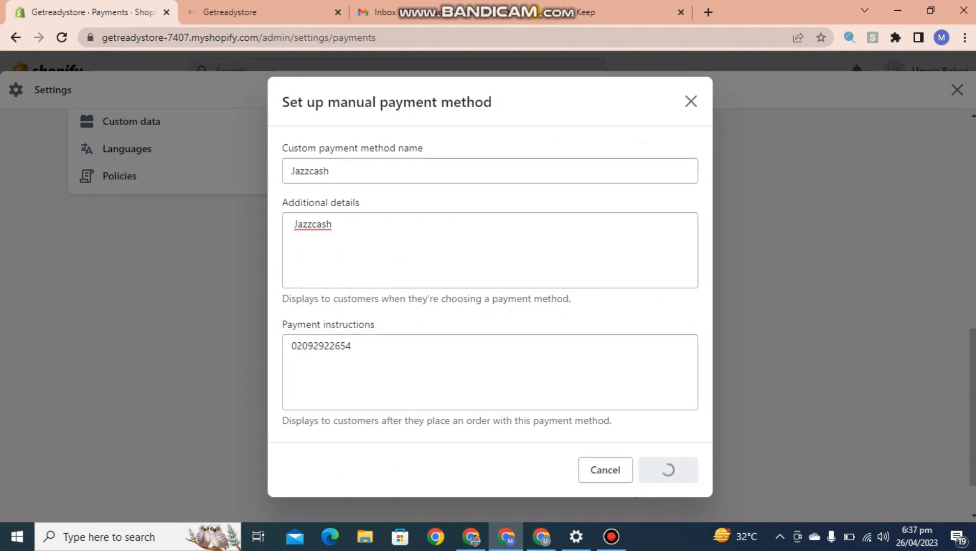